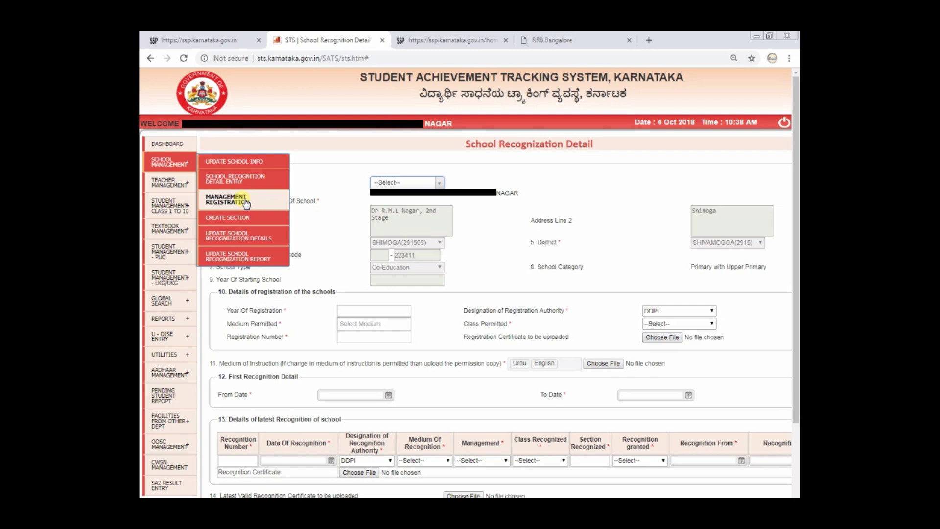
Open the Management Registration form and attach REGISTRATION.pdf as the trust's certificate
{"action": "left_click", "coordinate": [246, 202]}
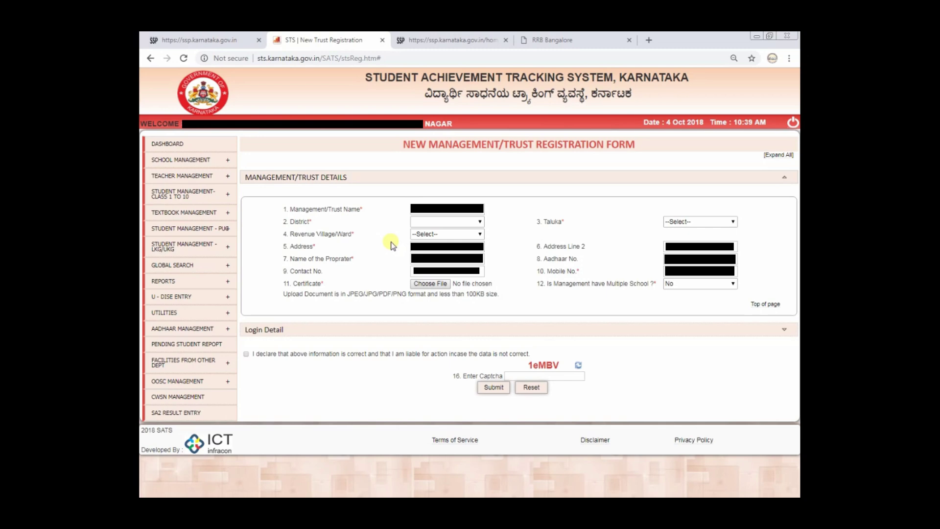
{"action": "left_click", "coordinate": [430, 283]}
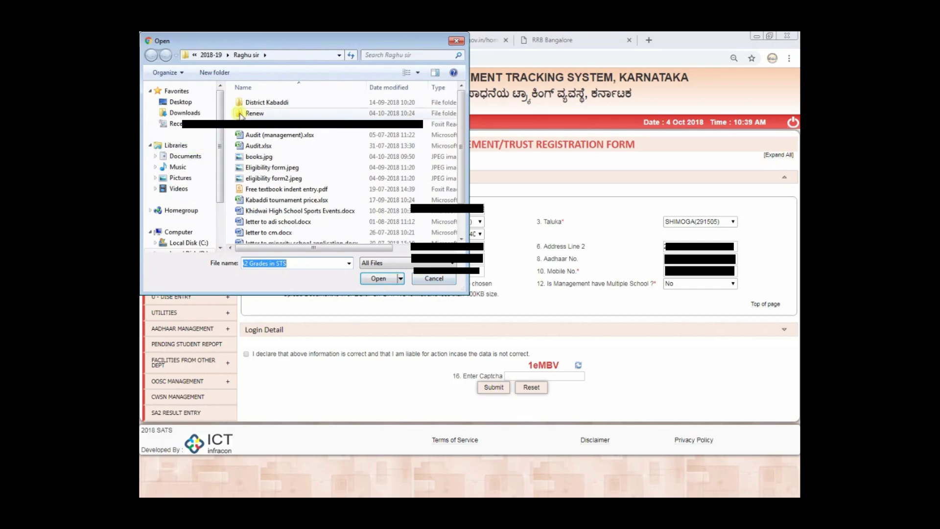
{"action": "key", "text": "Escape"}
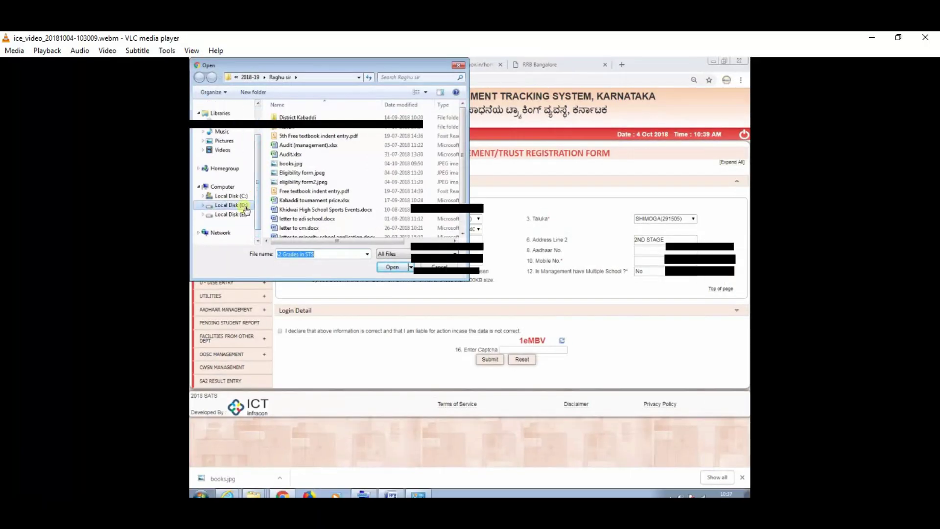
{"action": "key", "text": "f"}
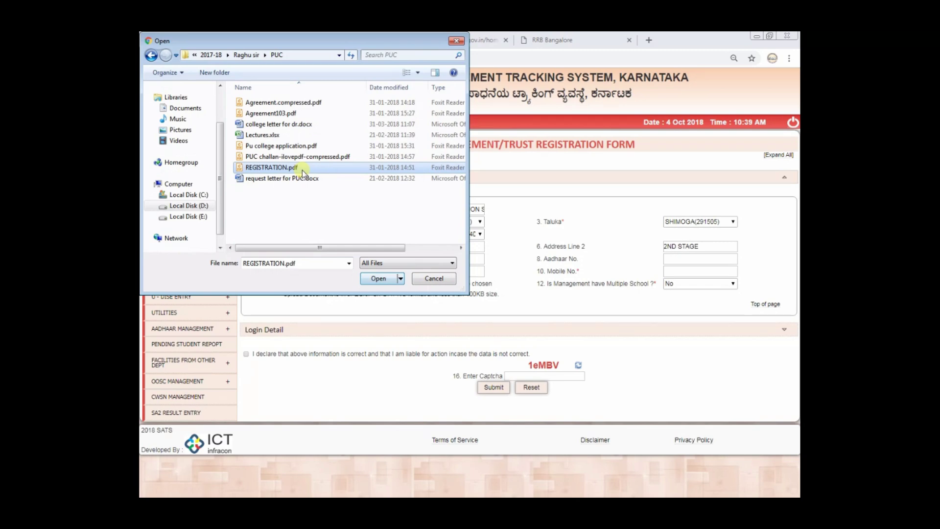
{"action": "double_click", "coordinate": [301, 170]}
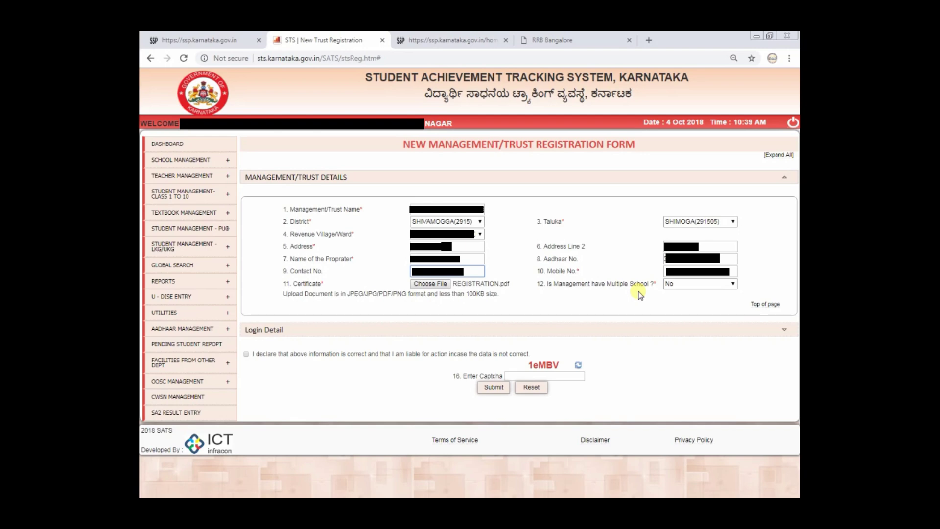
Expand the Login Detail section, accept the declaration, enter the displayed captcha code and submit the trust registration
{"action": "left_click", "coordinate": [489, 329]}
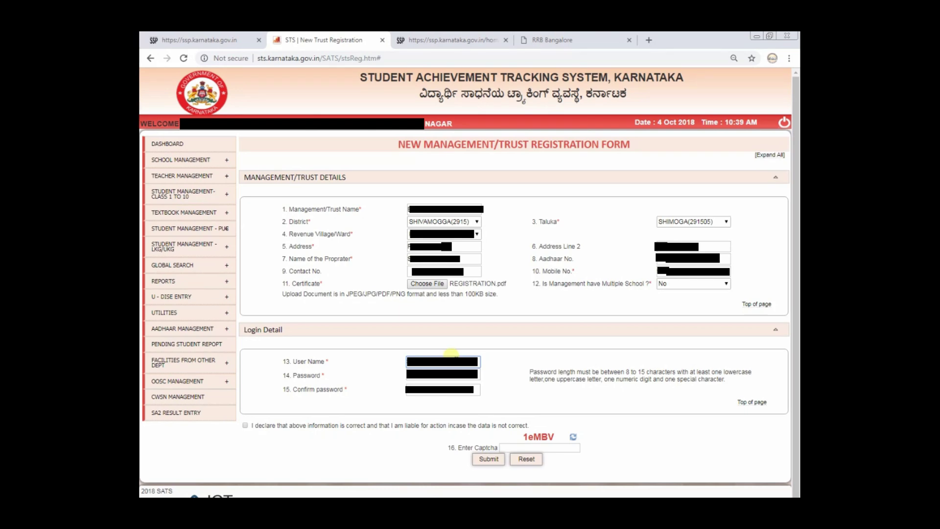
{"action": "left_click", "coordinate": [245, 425]}
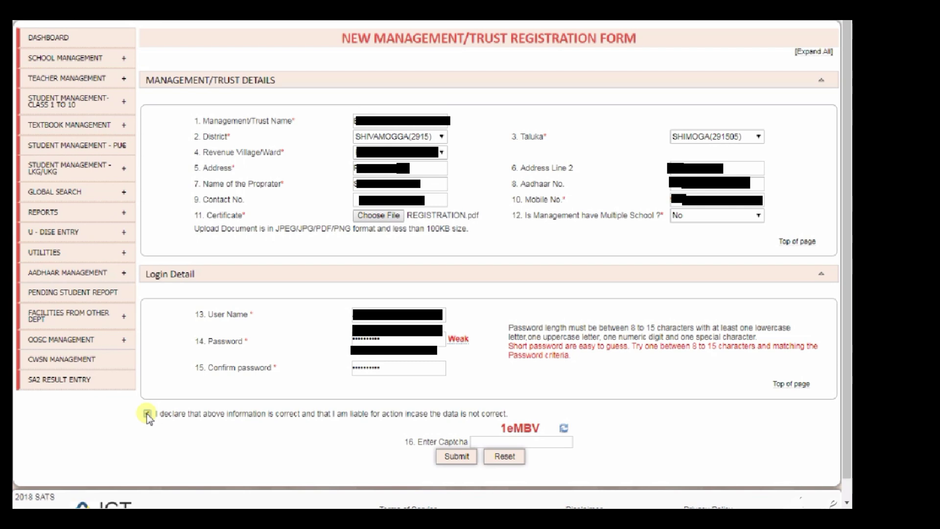
{"action": "left_click", "coordinate": [497, 443]}
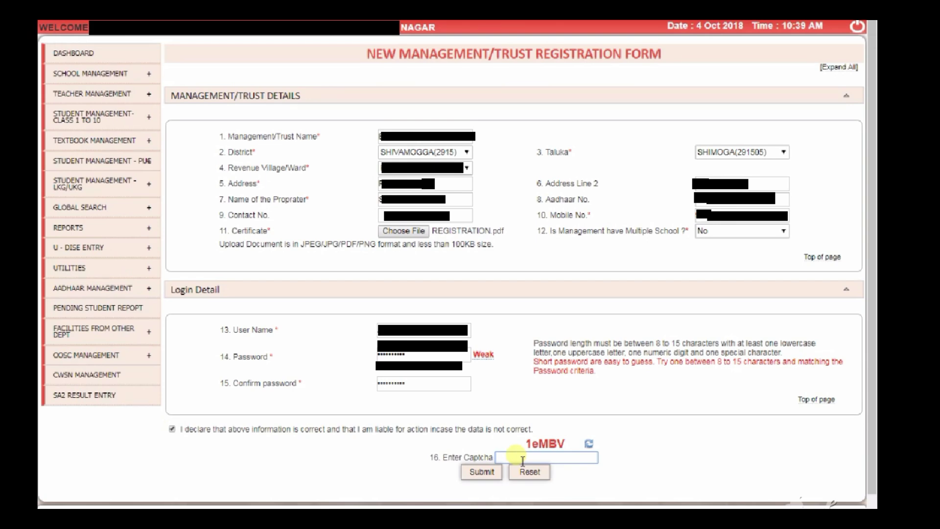
{"action": "type", "text": "1eMBV"}
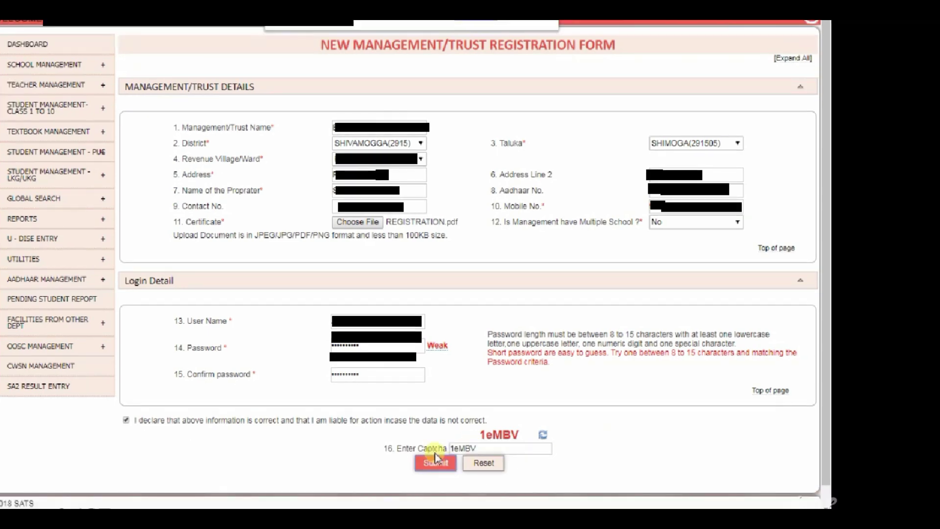
{"action": "left_click", "coordinate": [435, 460]}
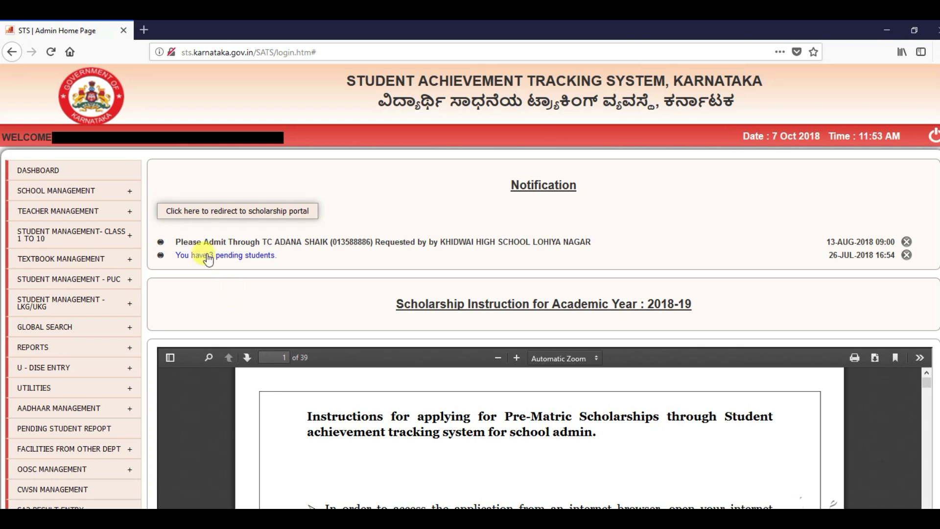
Open the School Recognition Detail Entry form and view the available Management choices without selecting one
{"action": "mouse_move", "coordinate": [113, 193]}
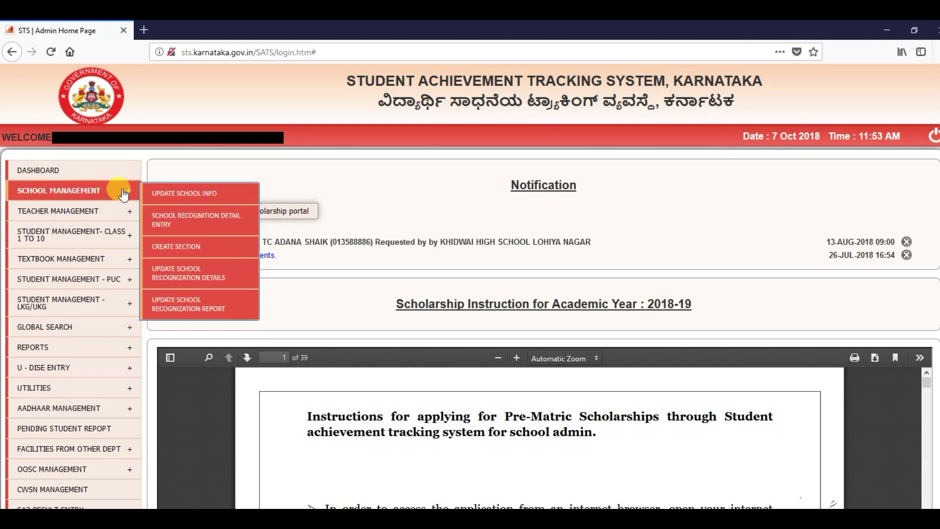
{"action": "left_click", "coordinate": [182, 225]}
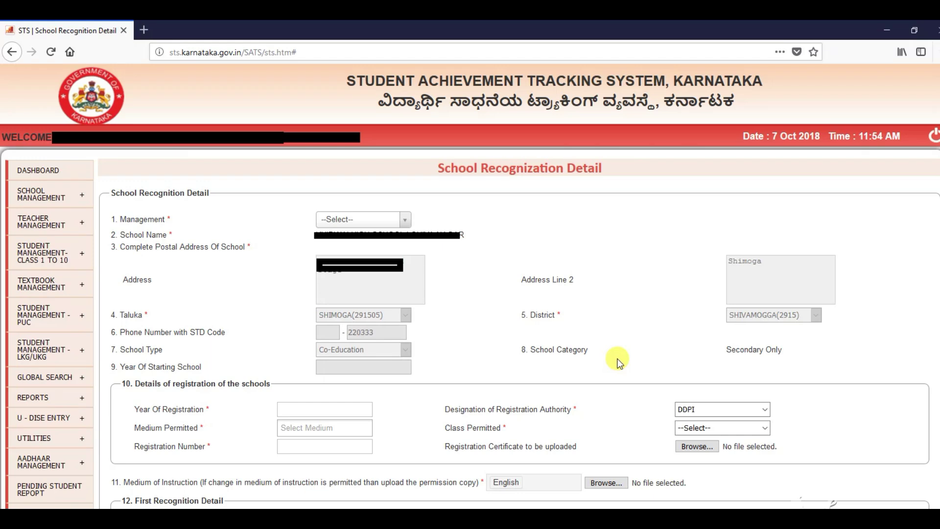
{"action": "left_click", "coordinate": [362, 219]}
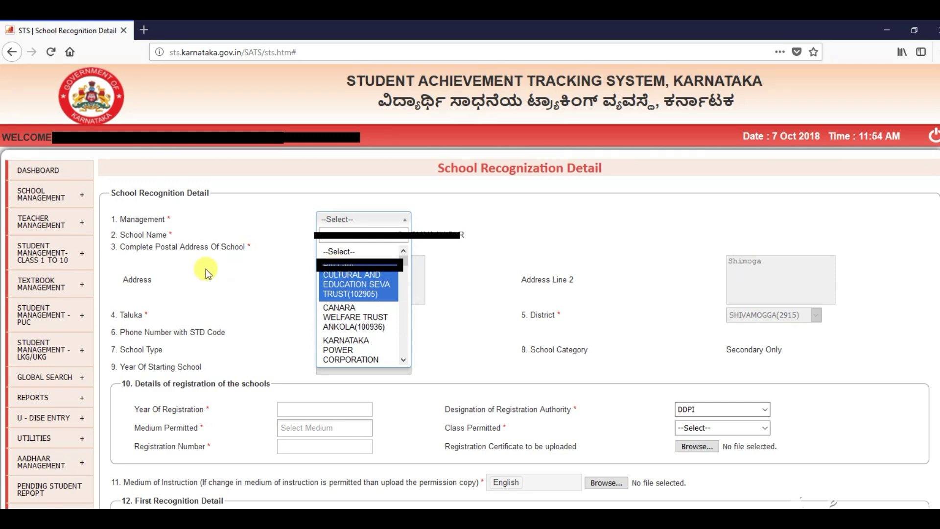
{"action": "left_click", "coordinate": [239, 271]}
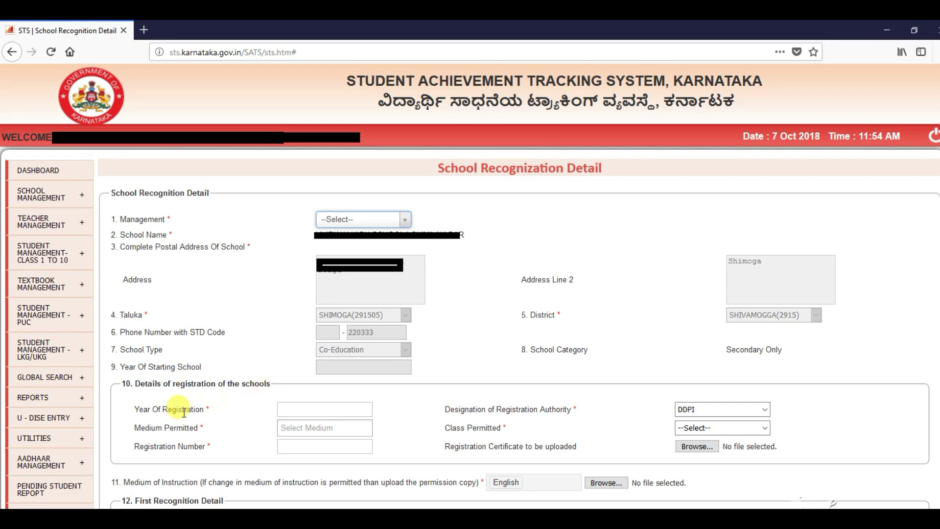
Examine the options for Medium Permitted, Designation of Registration Authority, Class Permitted and the registration certificate upload
{"action": "left_click", "coordinate": [302, 429]}
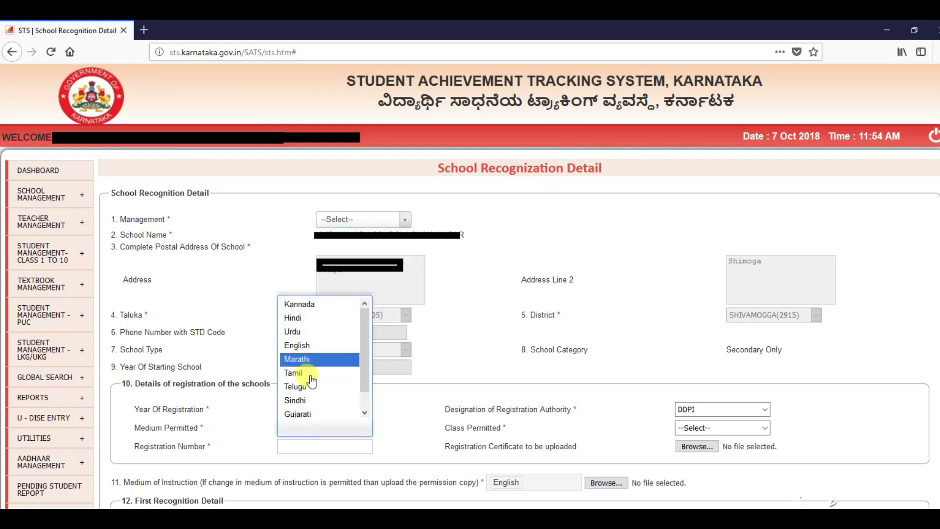
{"action": "left_click", "coordinate": [227, 445]}
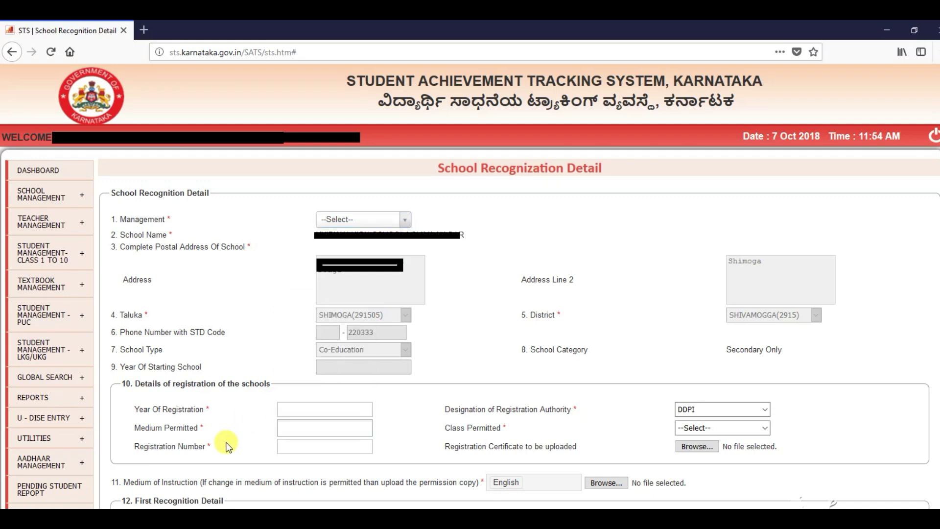
{"action": "left_click", "coordinate": [295, 446]}
{"action": "left_click", "coordinate": [686, 409]}
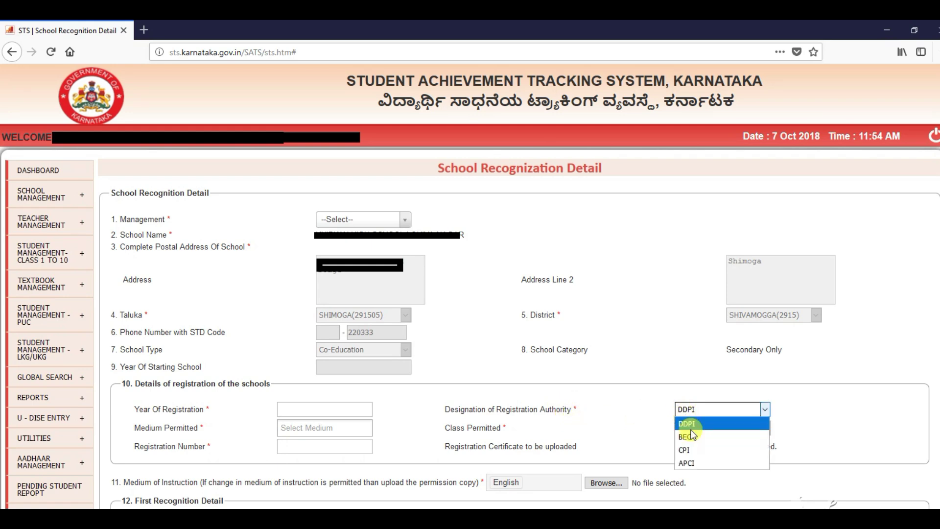
{"action": "left_click", "coordinate": [632, 424]}
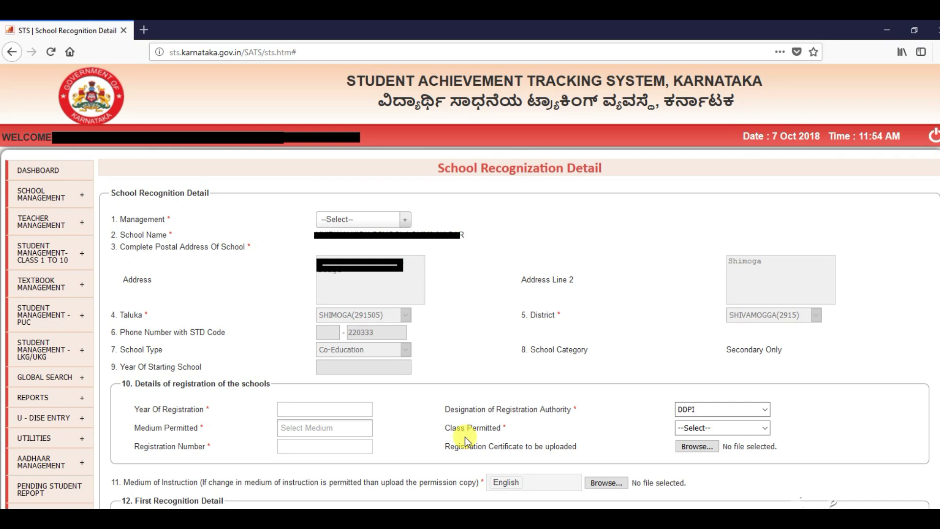
{"action": "left_click", "coordinate": [691, 425]}
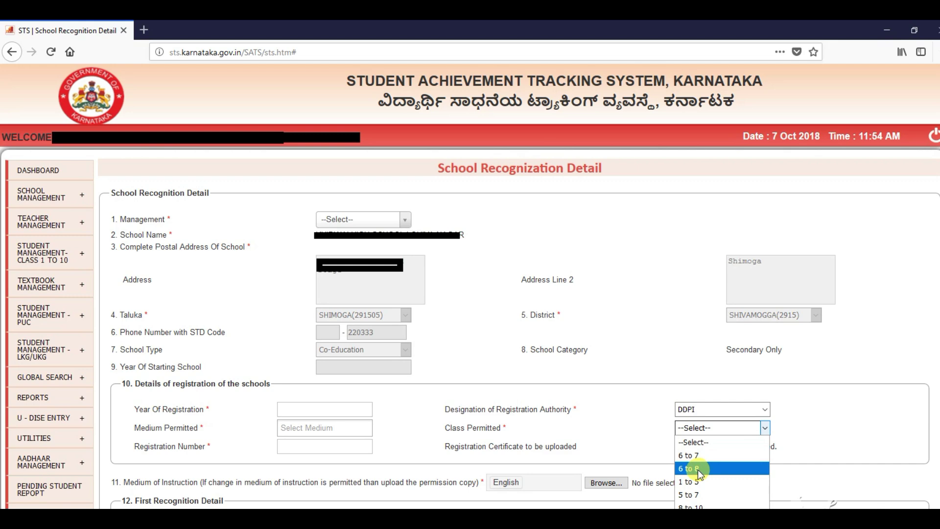
{"action": "left_click", "coordinate": [613, 441]}
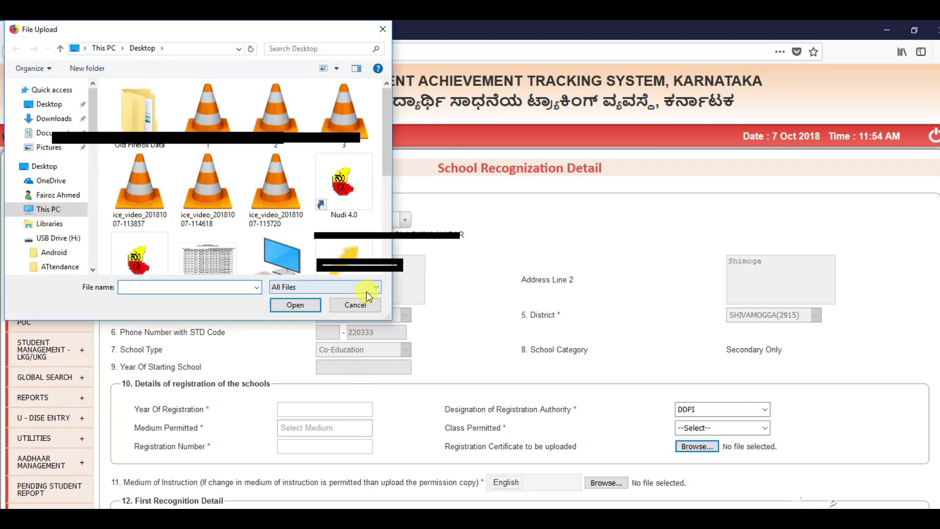
{"action": "left_click", "coordinate": [357, 304]}
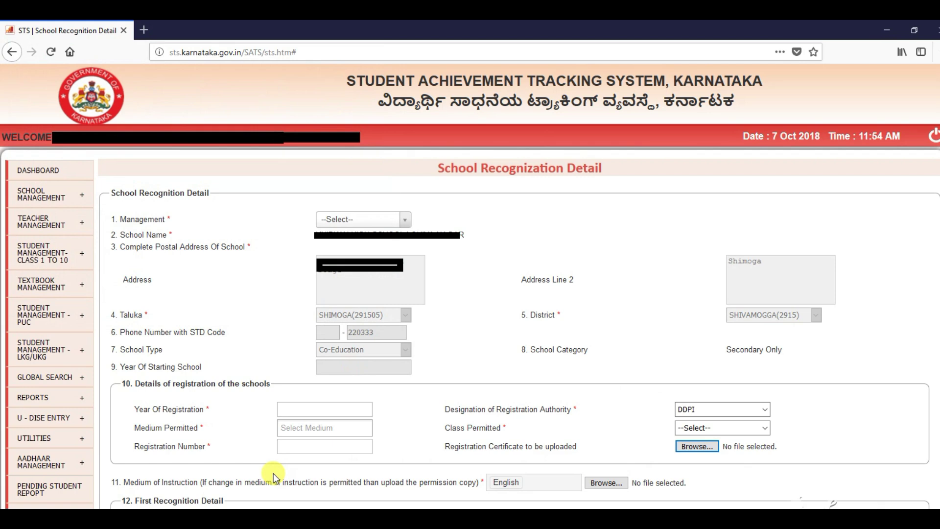
Examine the file uploads for the registration certificate and the medium of instruction permission copy without choosing a file
{"action": "scroll", "coordinate": [273, 472], "scroll_direction": "down", "scroll_amount": 5}
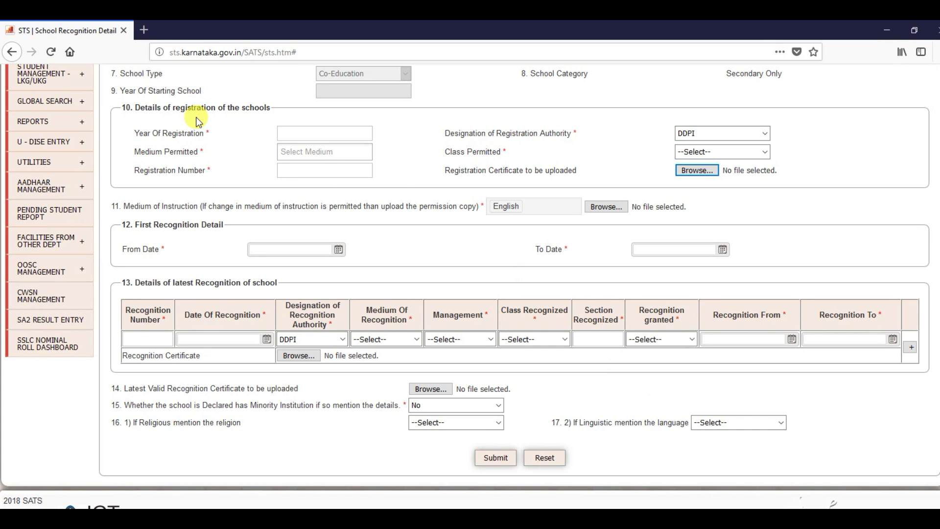
{"action": "left_click", "coordinate": [685, 171]}
{"action": "left_click", "coordinate": [605, 207]}
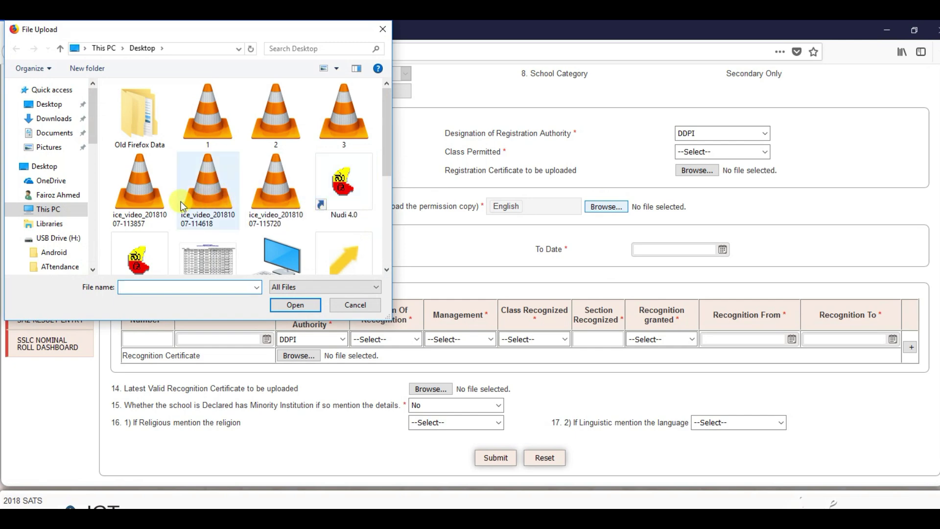
{"action": "left_click", "coordinate": [349, 306]}
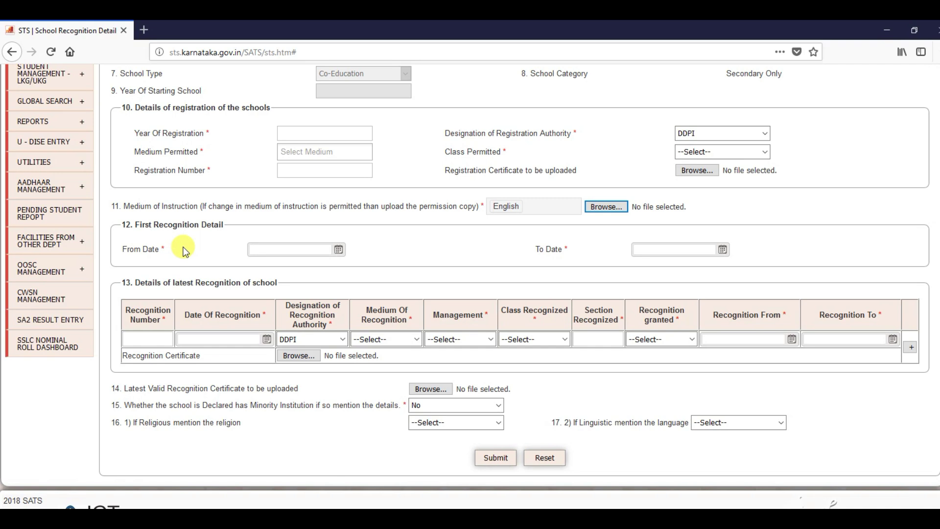
View the From Date and To Date calendars under First Recognition Detail without picking a date
{"action": "left_click", "coordinate": [276, 247]}
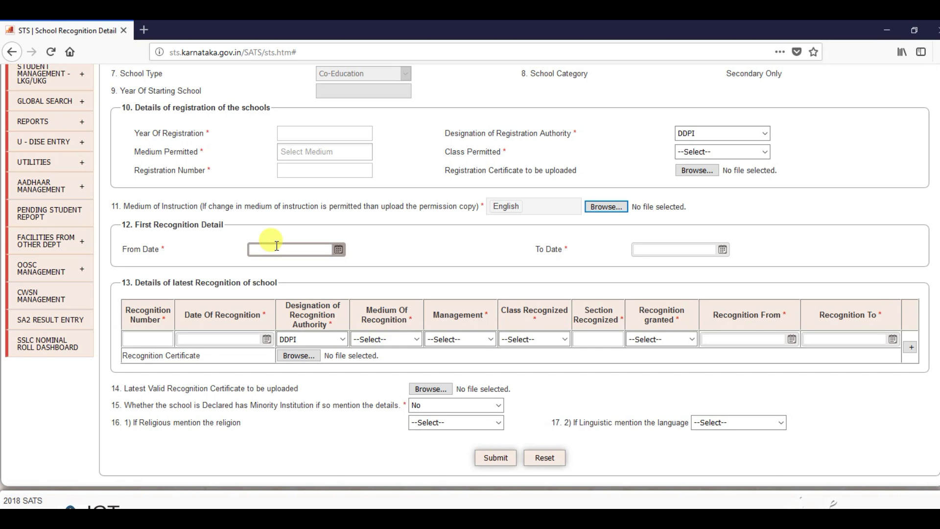
{"action": "left_click", "coordinate": [338, 250]}
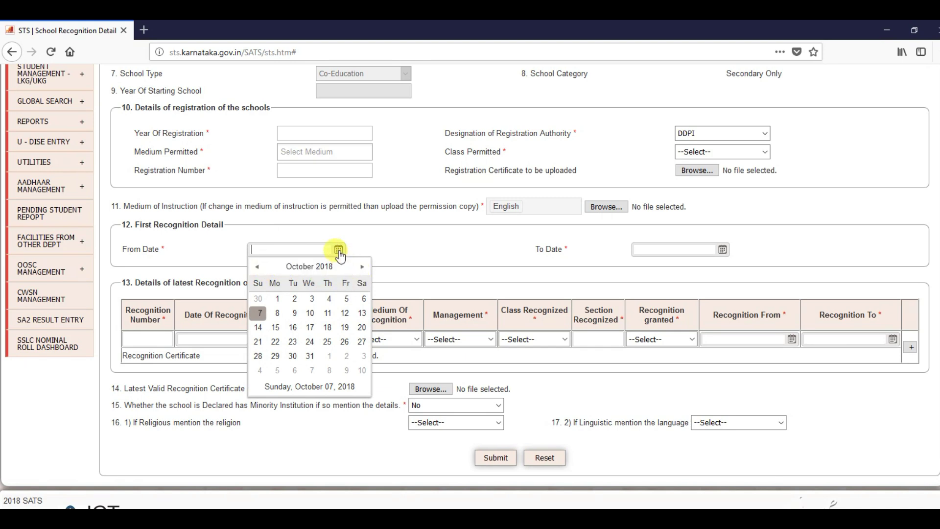
{"action": "left_click", "coordinate": [451, 255]}
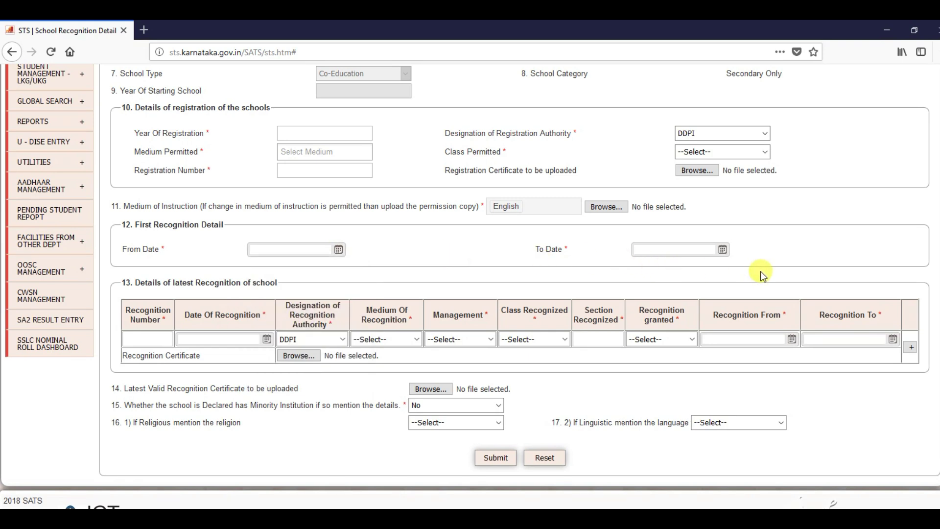
{"action": "left_click", "coordinate": [722, 250]}
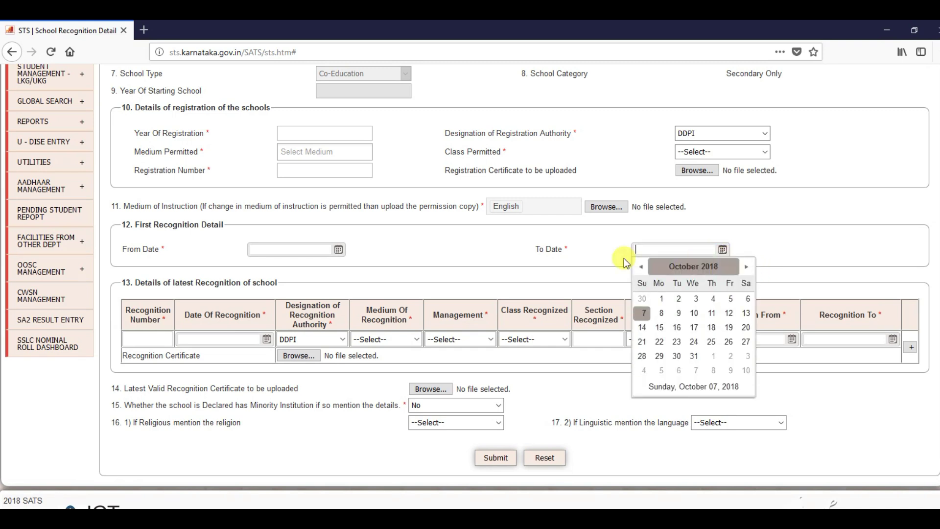
{"action": "left_click", "coordinate": [464, 234]}
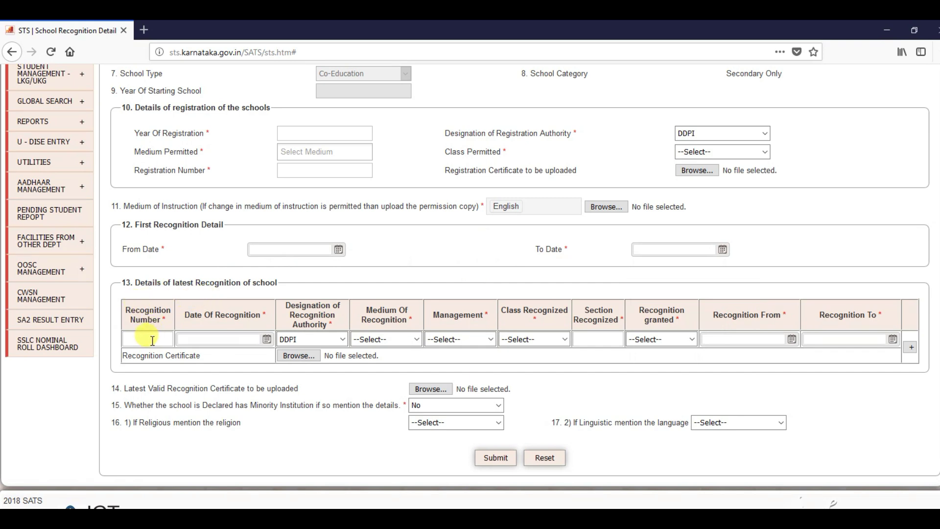
View the Date Of Recognition calendar and the options for Designation of Recognition Authority and Medium Of Recognition in the latest recognition details
{"action": "left_click", "coordinate": [267, 340]}
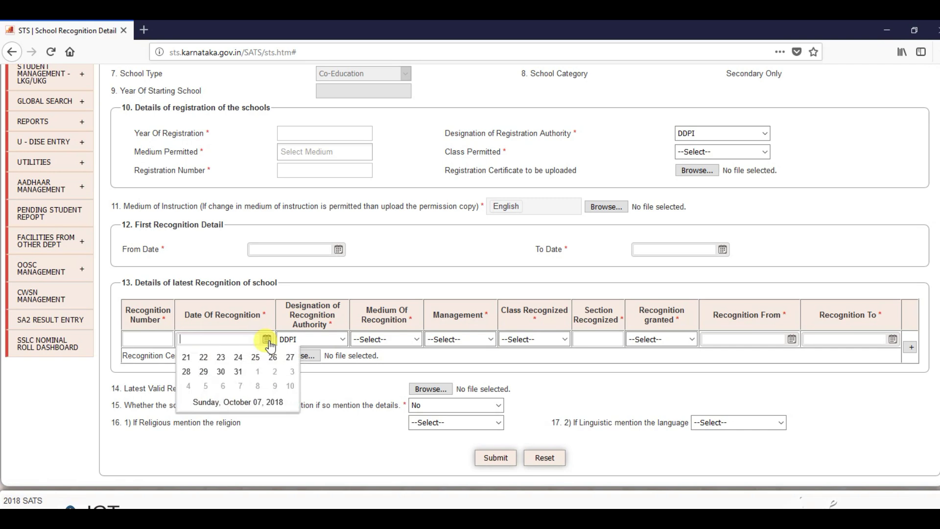
{"action": "left_click", "coordinate": [268, 340]}
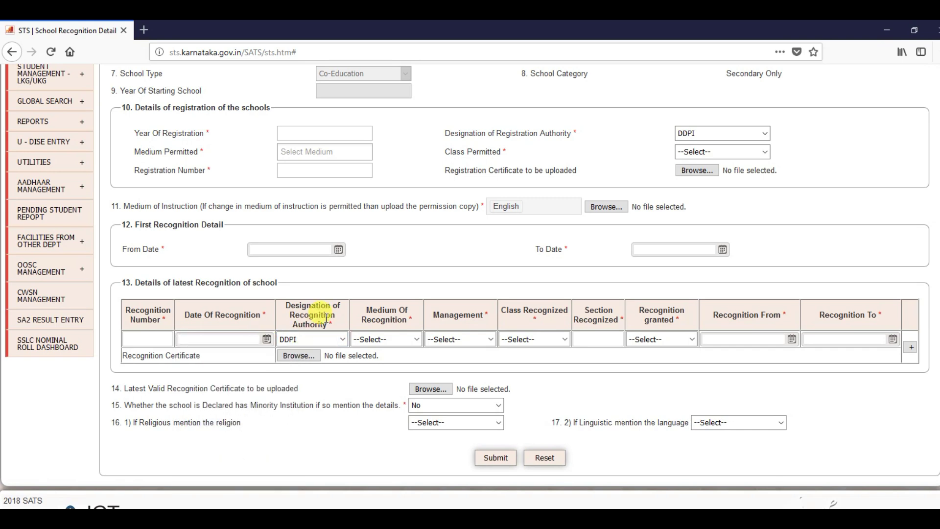
{"action": "left_click", "coordinate": [344, 339]}
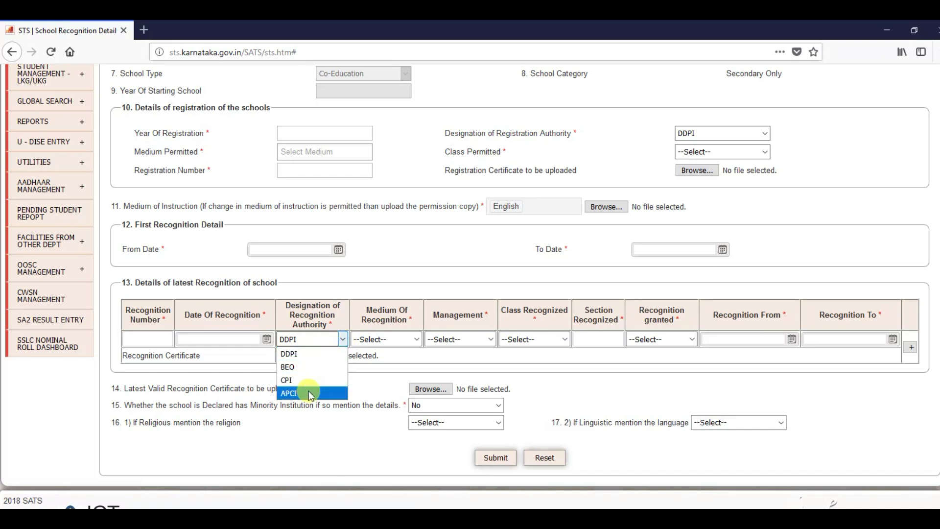
{"action": "left_click", "coordinate": [412, 339]}
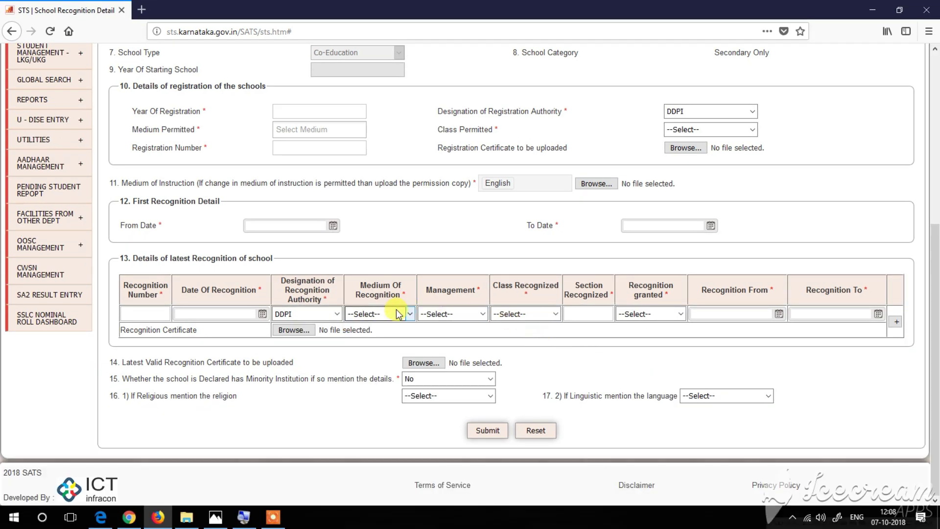
{"action": "left_click", "coordinate": [403, 339]}
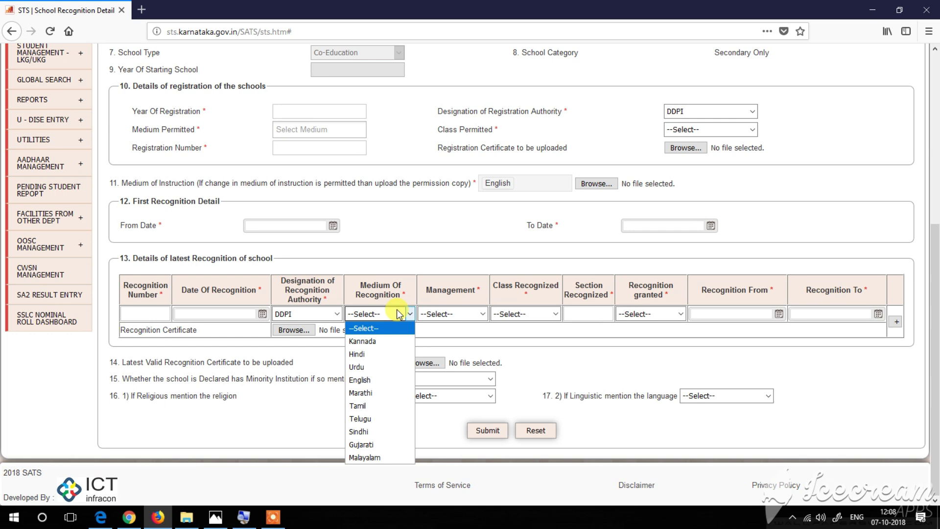
Examine the choices for Management, Class Recognized and Recognition granted, and the Section Recognized field, without selecting a value
{"action": "left_click", "coordinate": [466, 315]}
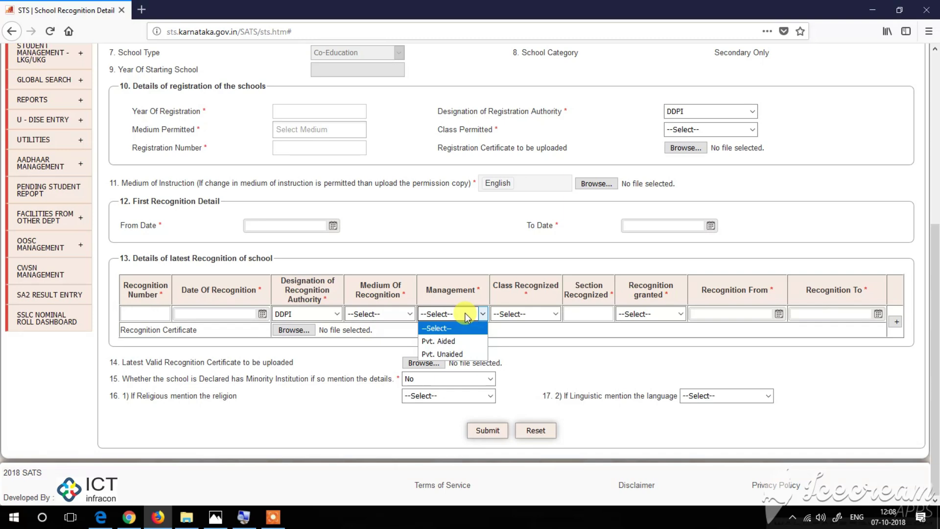
{"action": "left_click", "coordinate": [548, 314]}
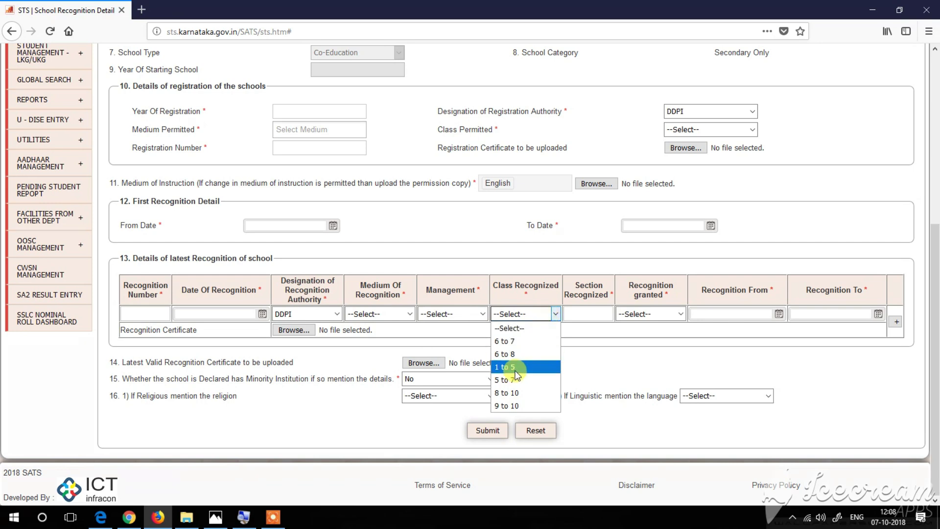
{"action": "left_click", "coordinate": [609, 313]}
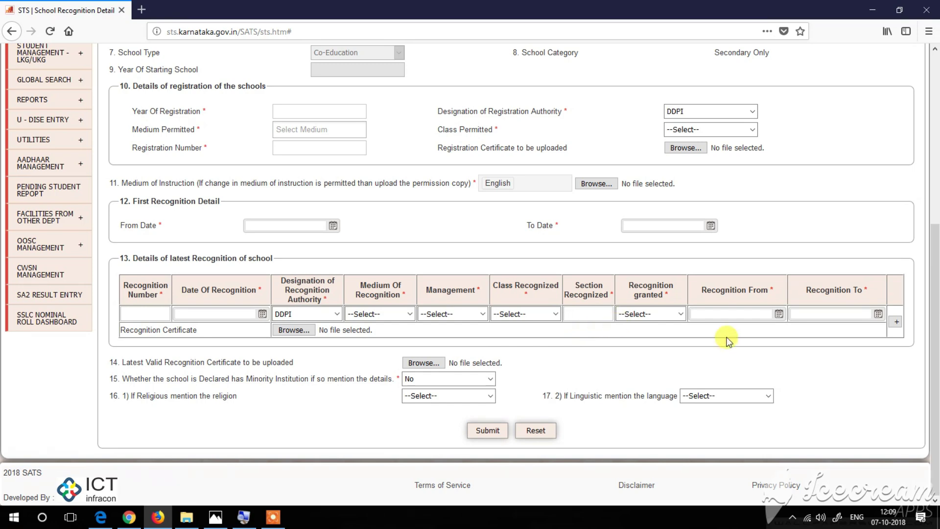
{"action": "left_click", "coordinate": [677, 314]}
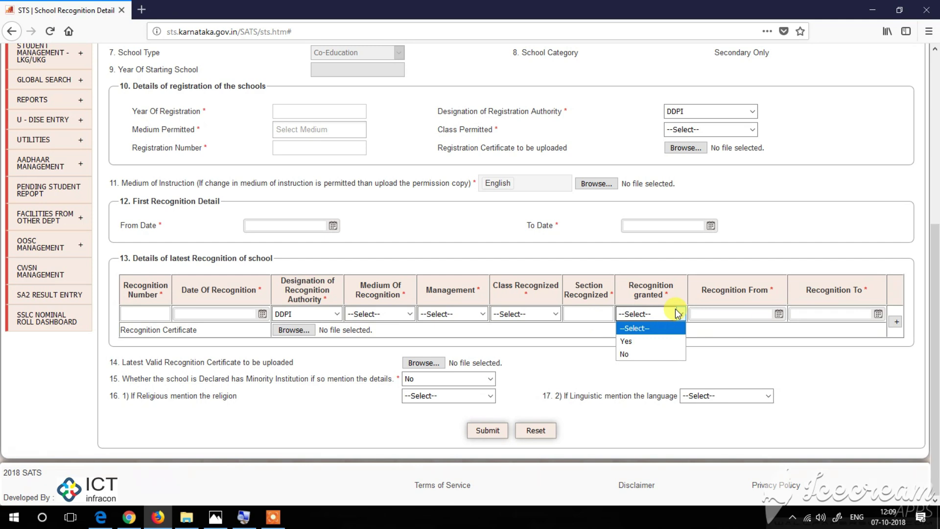
View the Recognition From and Recognition To calendars in the latest recognition details without picking a date
{"action": "left_click", "coordinate": [778, 314]}
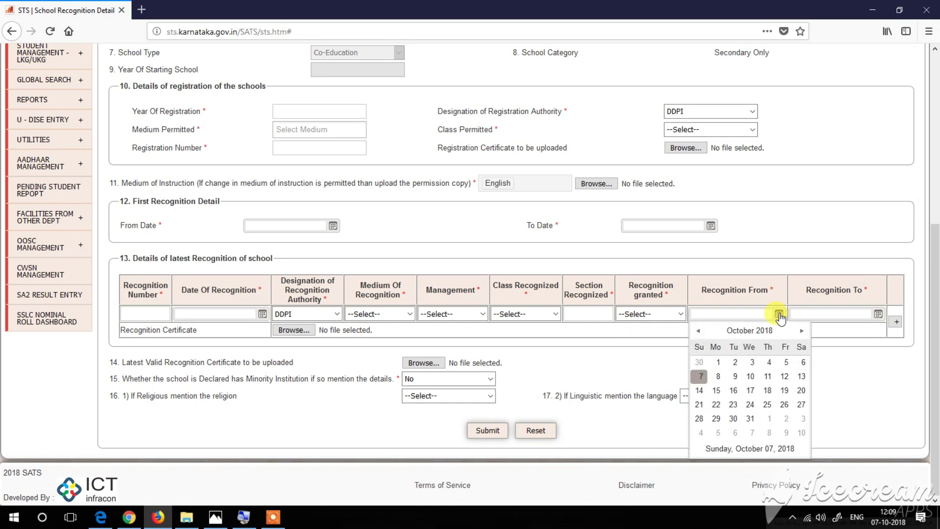
{"action": "left_click", "coordinate": [878, 315]}
{"action": "left_click", "coordinate": [878, 314]}
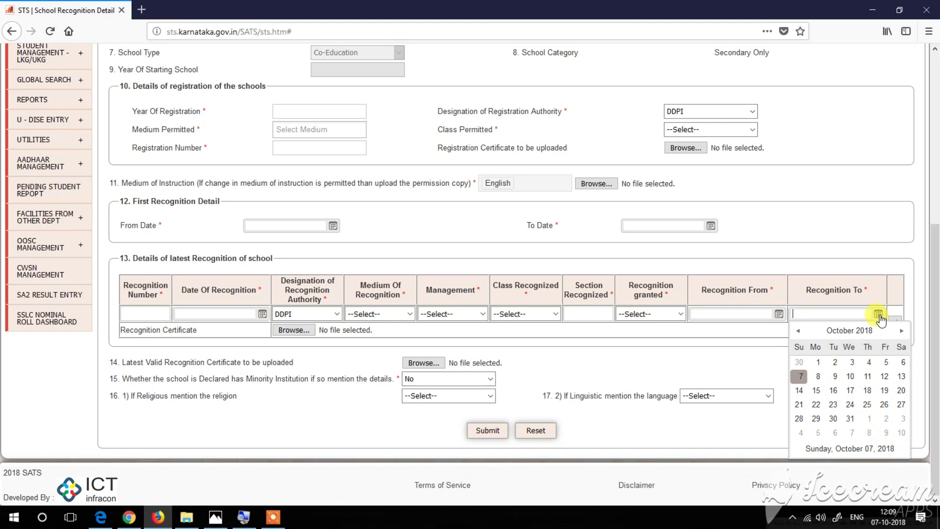
{"action": "left_click", "coordinate": [778, 314]}
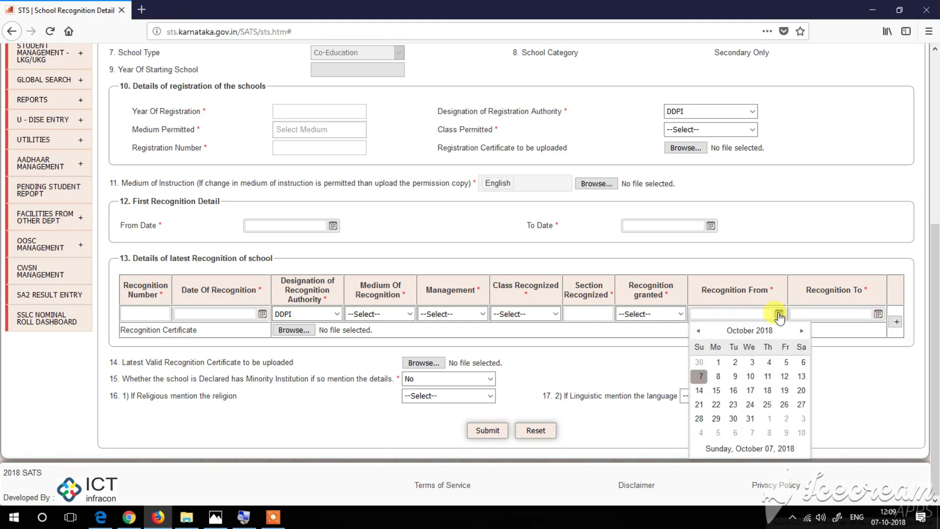
{"action": "left_click", "coordinate": [878, 314]}
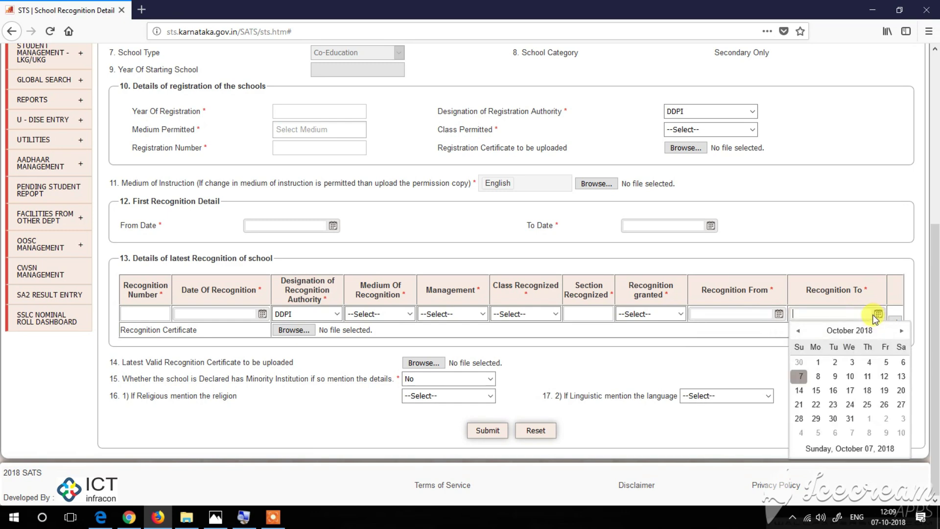
{"action": "left_click", "coordinate": [775, 315]}
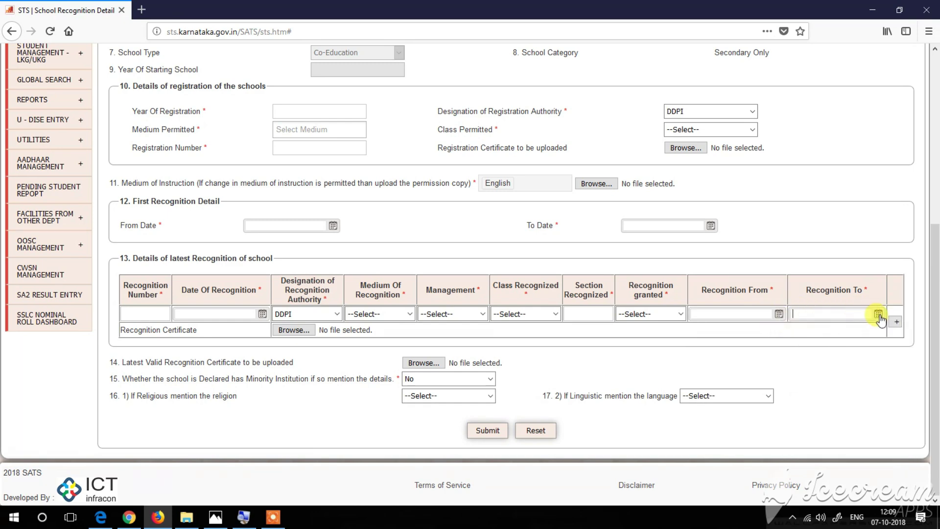
{"action": "left_click", "coordinate": [878, 314]}
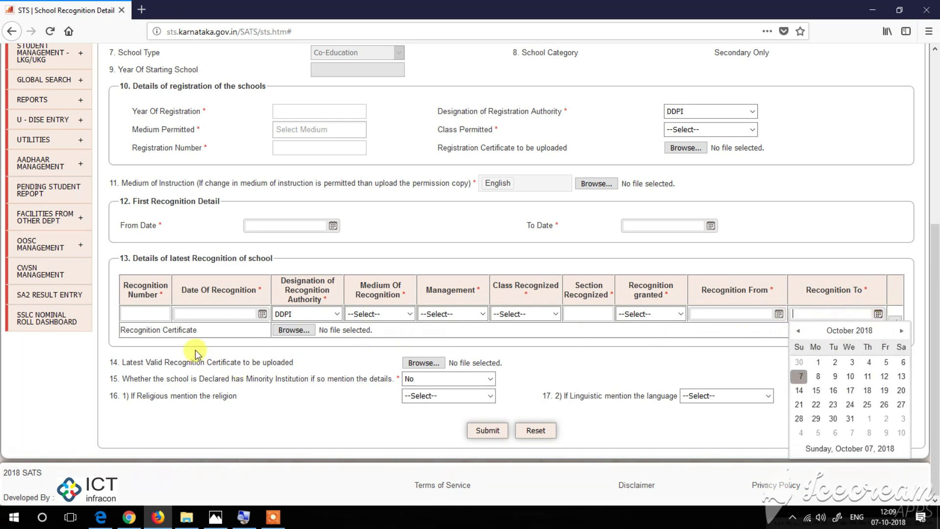
{"action": "left_click", "coordinate": [152, 333]}
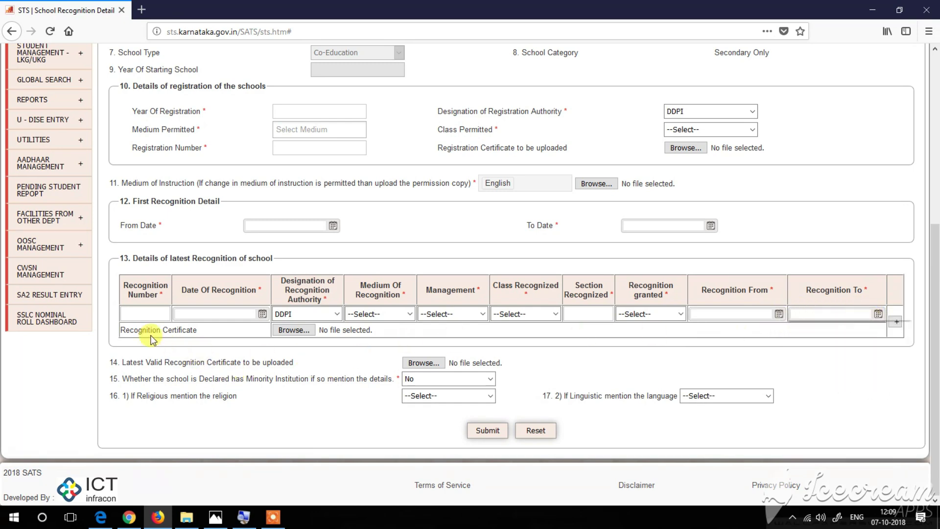
Examine the Recognition Certificate upload by browsing the Desktop files, and cancel without uploading one
{"action": "left_click", "coordinate": [292, 331]}
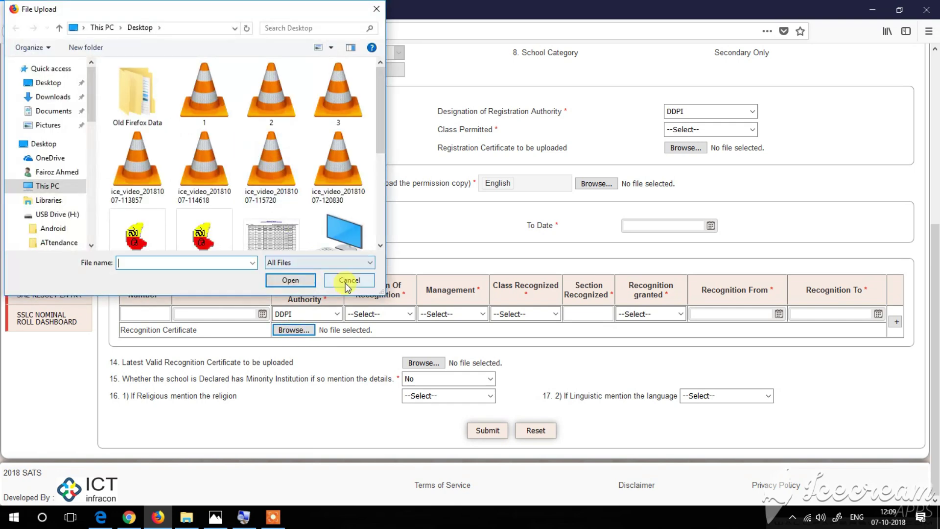
{"action": "left_click", "coordinate": [343, 281]}
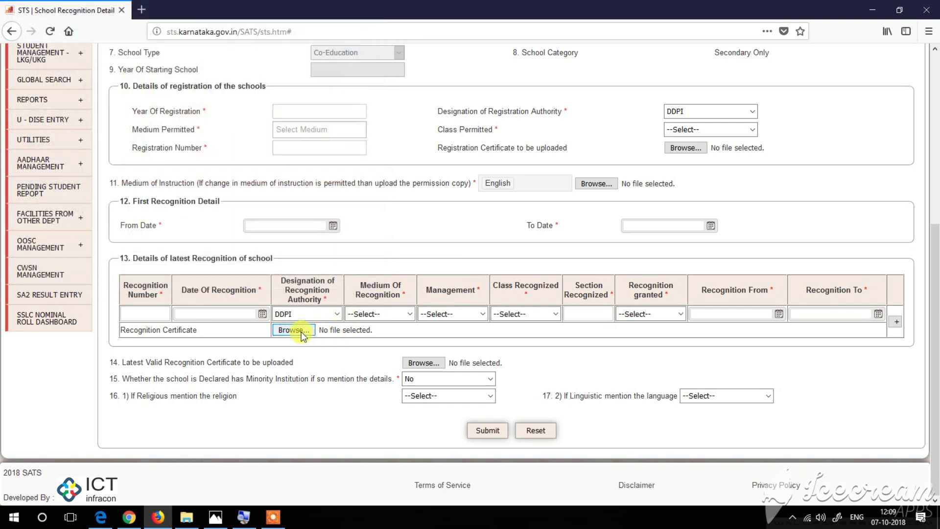
{"action": "left_click", "coordinate": [299, 331]}
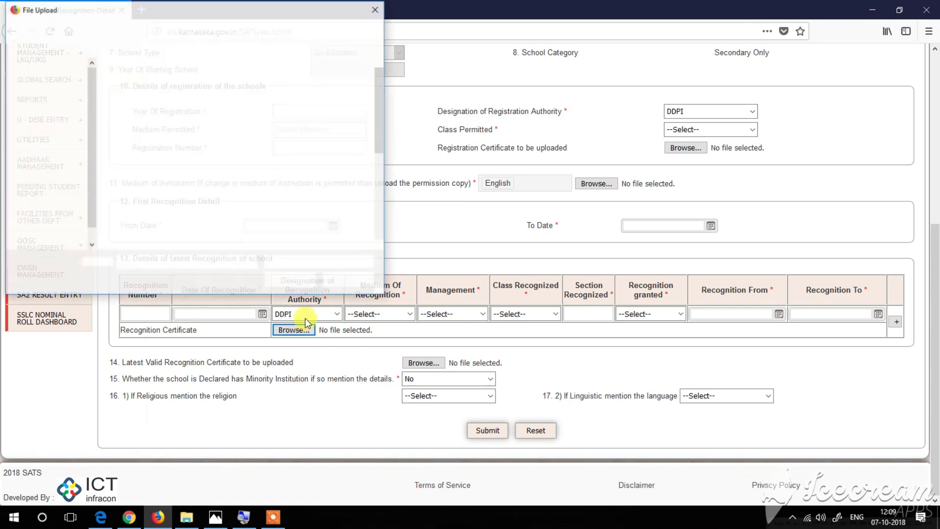
{"action": "scroll", "coordinate": [204, 190], "scroll_direction": "down", "scroll_amount": 2}
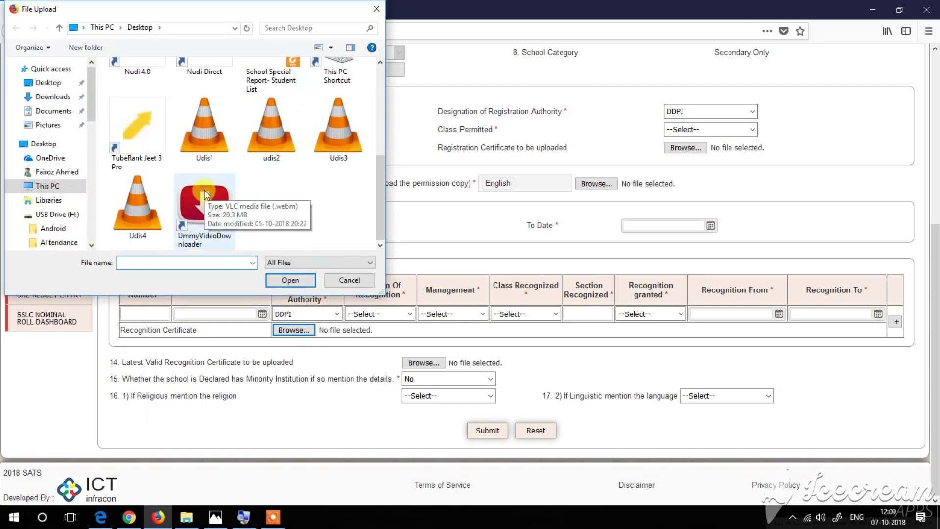
{"action": "scroll", "coordinate": [215, 186], "scroll_direction": "up", "scroll_amount": 1}
{"action": "scroll", "coordinate": [215, 186], "scroll_direction": "up", "scroll_amount": 1}
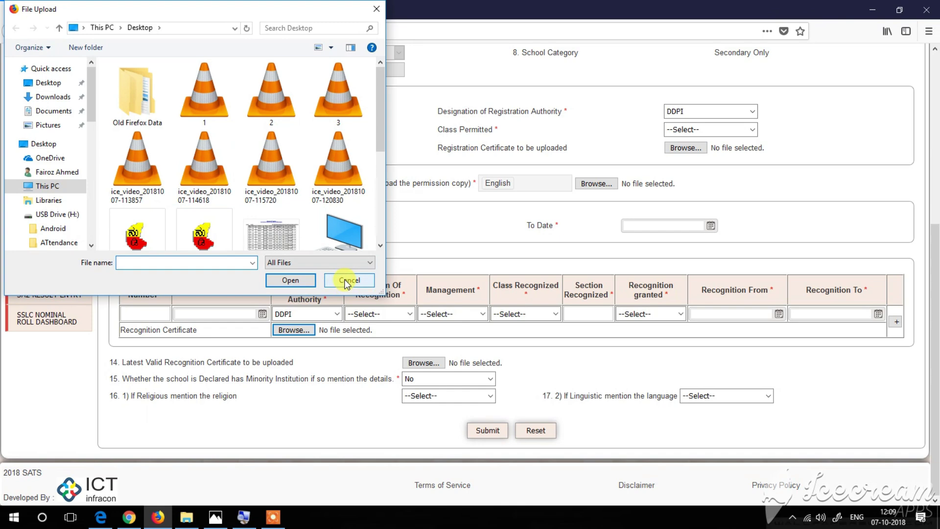
{"action": "left_click", "coordinate": [296, 245]}
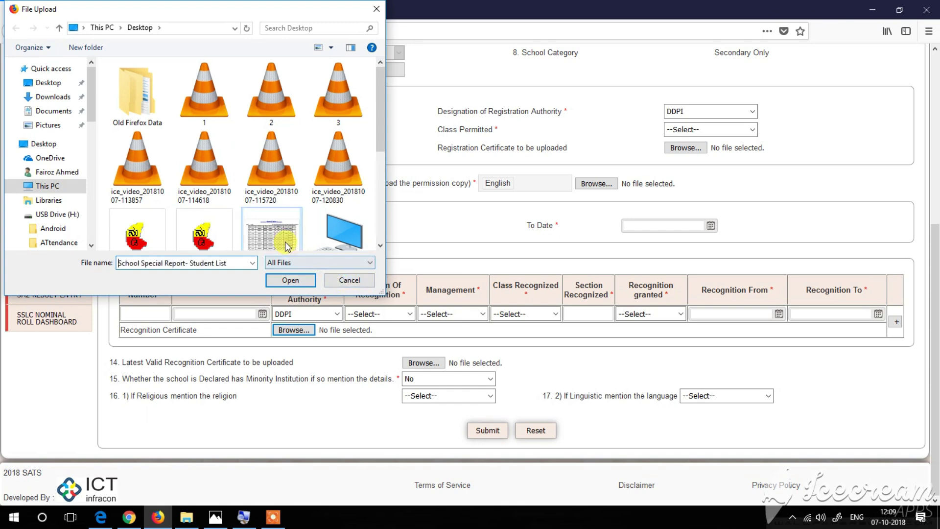
{"action": "left_click", "coordinate": [351, 280]}
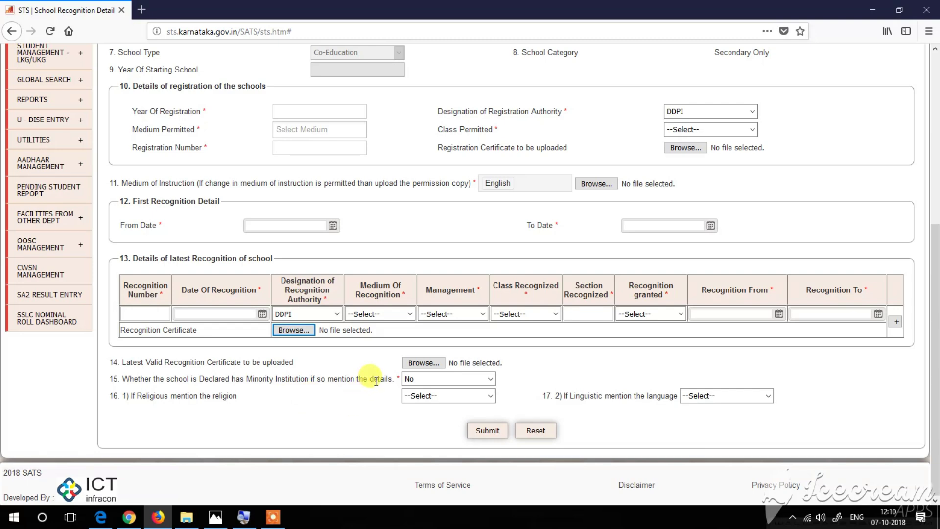
Try Yes for the minority institution declaration, view the religion choices, and return the declaration to No
{"action": "left_click", "coordinate": [416, 378]}
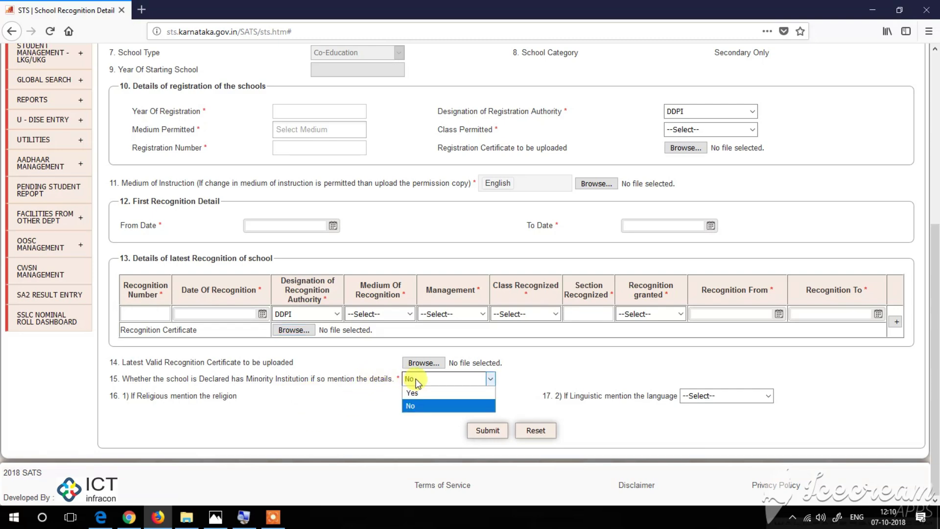
{"action": "left_click", "coordinate": [411, 393]}
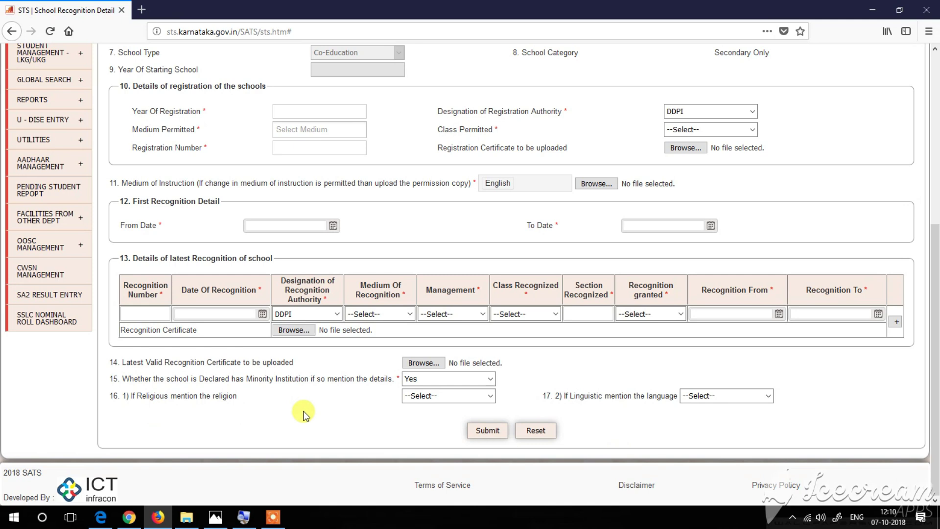
{"action": "left_click", "coordinate": [428, 398]}
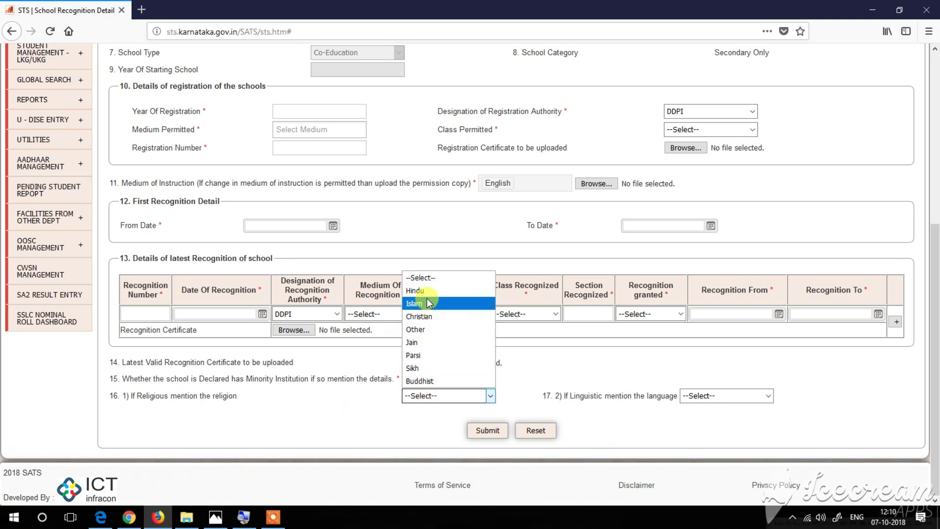
{"action": "left_click", "coordinate": [346, 421]}
{"action": "left_click", "coordinate": [427, 381]}
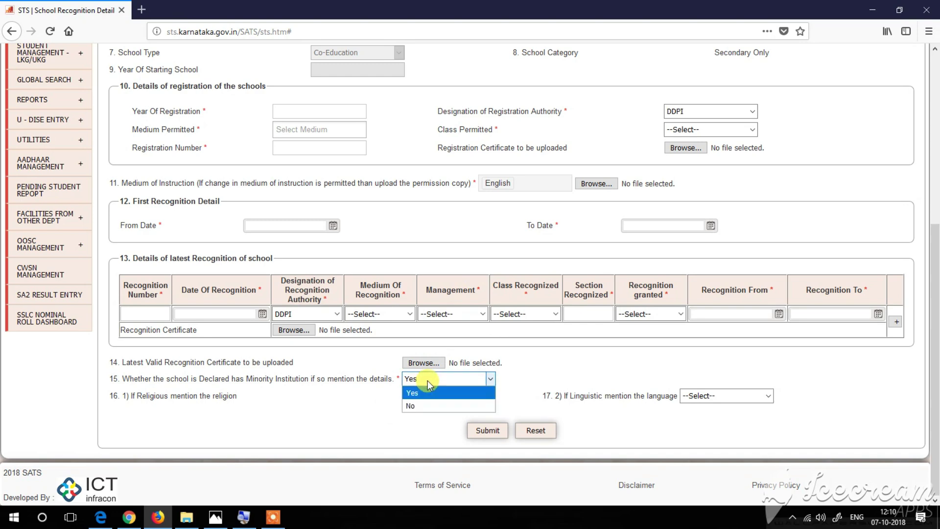
{"action": "left_click", "coordinate": [419, 405]}
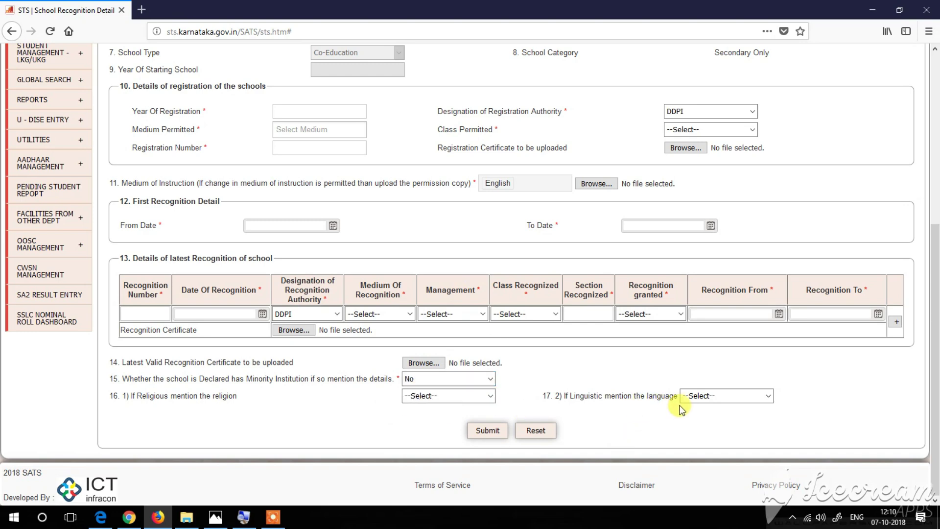
View the available languages for a linguistic minority institution without selecting one
{"action": "left_click", "coordinate": [704, 396]}
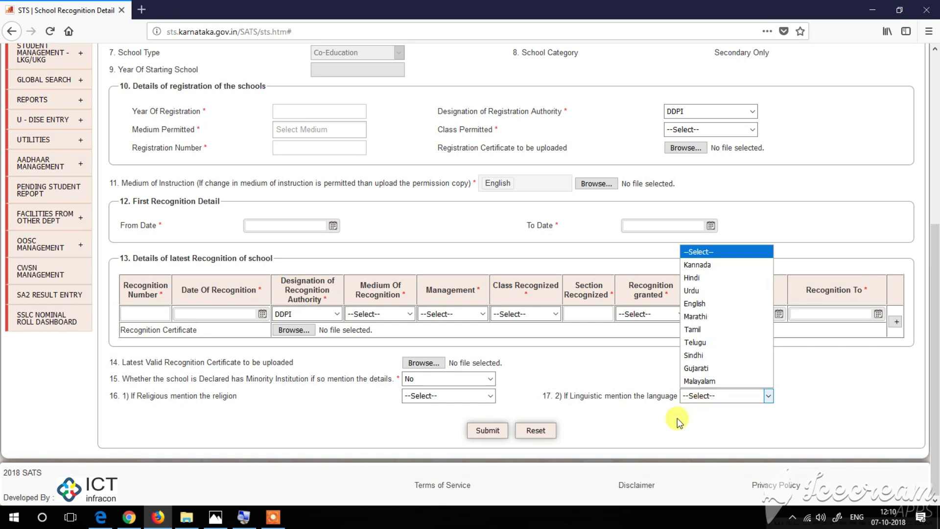
{"action": "left_click", "coordinate": [653, 430]}
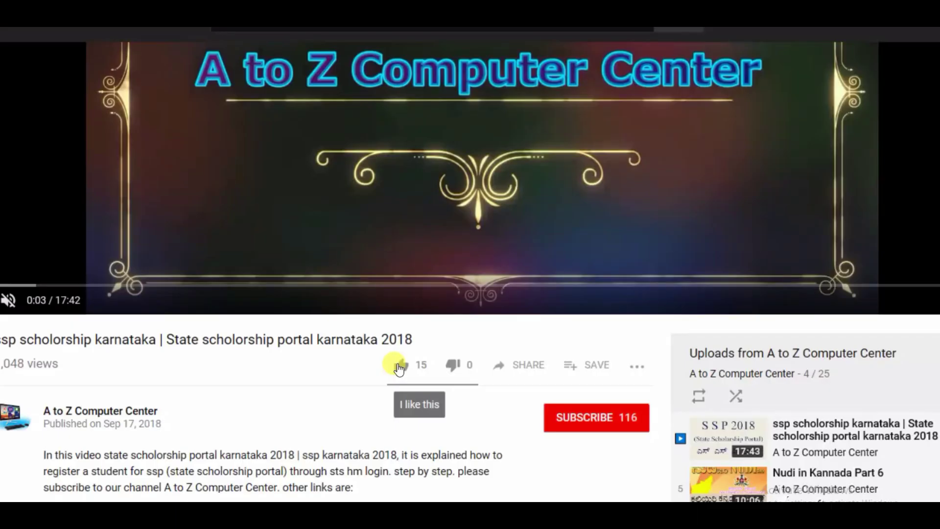
On YouTube, like the SSP scholarship Karnataka video and subscribe to the A to Z Computer Center channel
{"action": "left_click", "coordinate": [400, 366]}
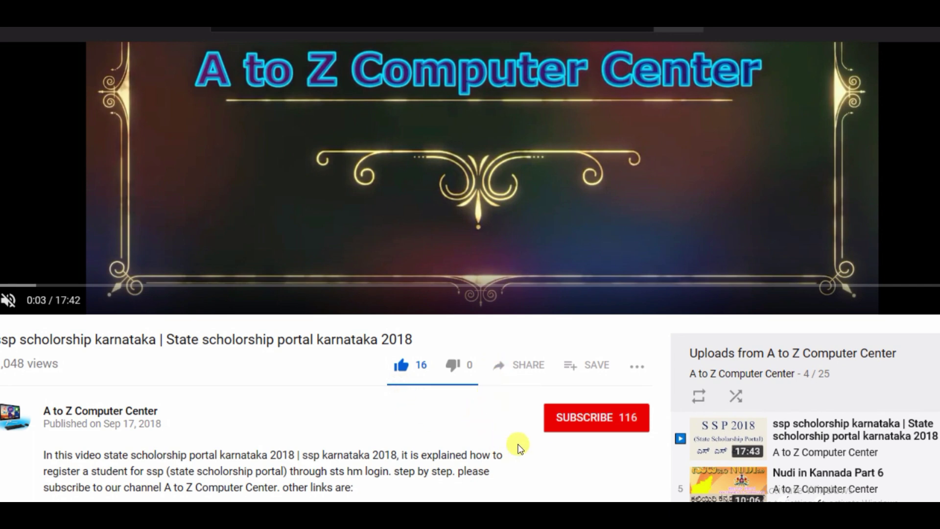
{"action": "left_click", "coordinate": [549, 411]}
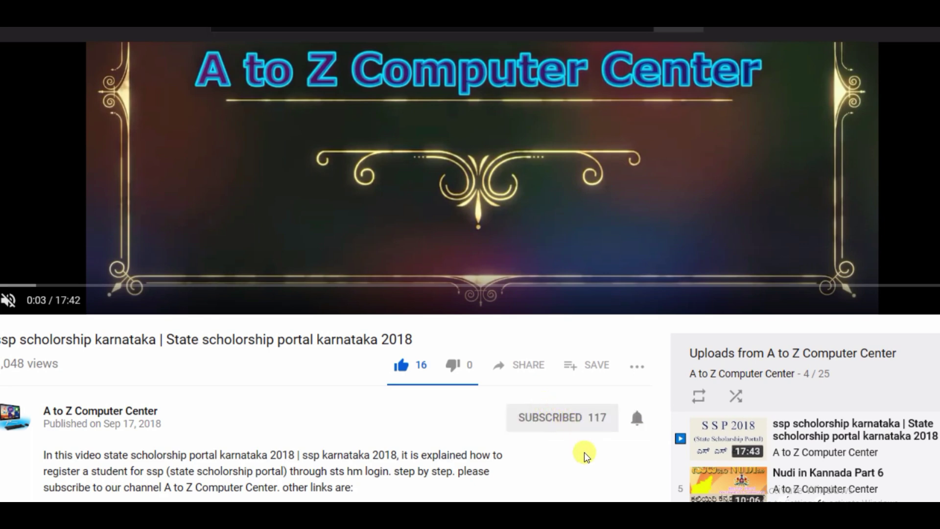